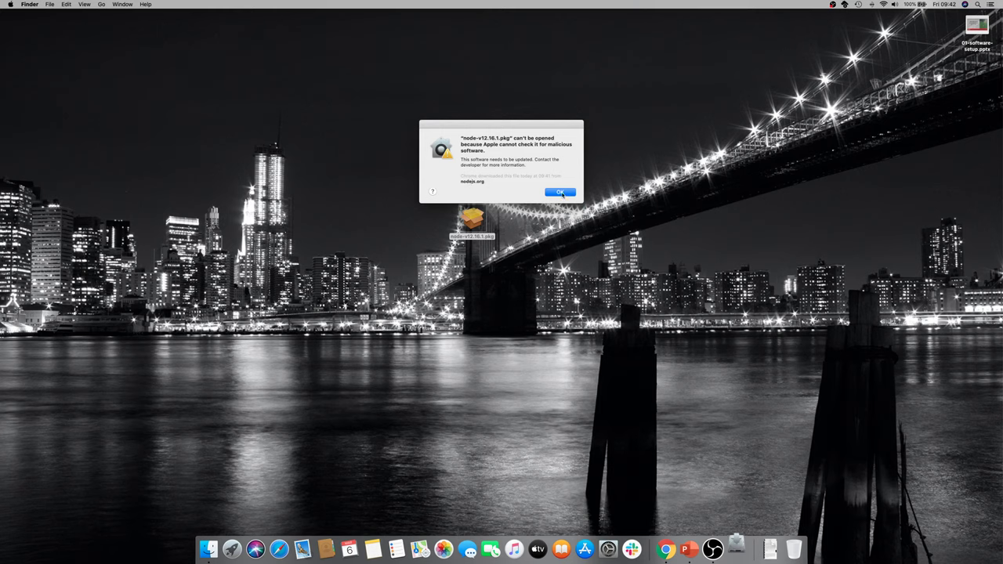
Dismiss the security warning and open node-v12.16.1.pkg with Installer, allowing it to open despite the malware check.
click(560, 192)
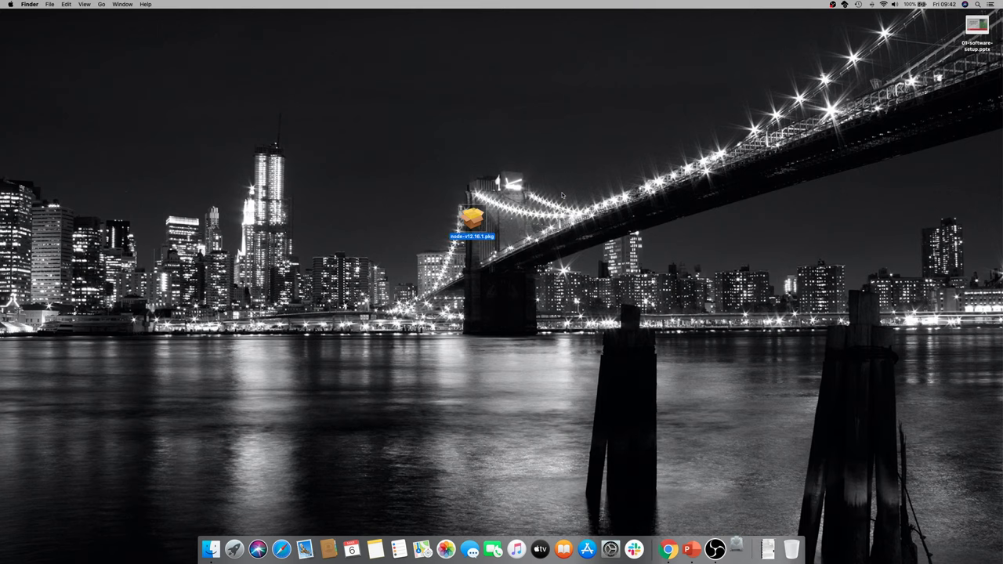
right_click(472, 223)
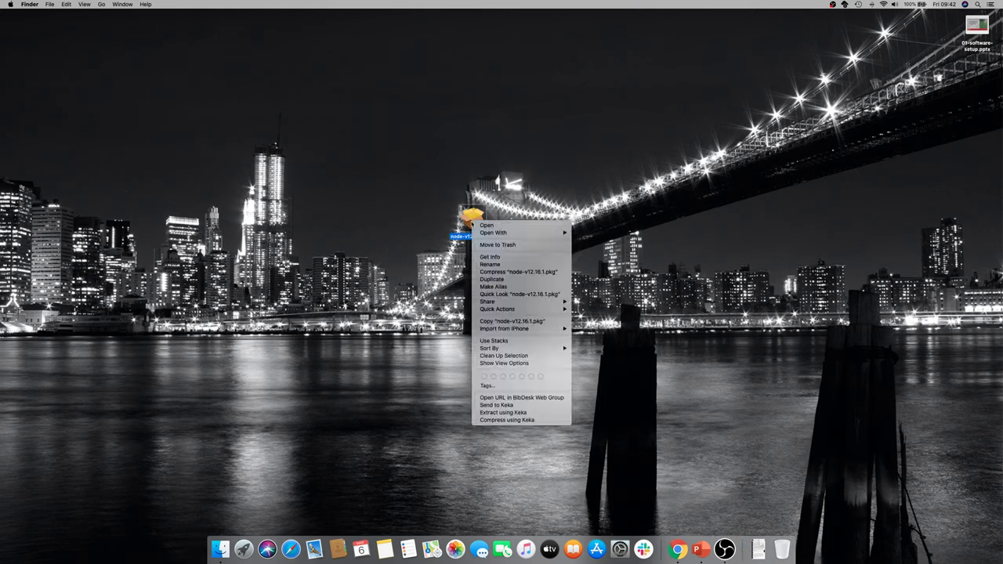
mouse_move(484, 233)
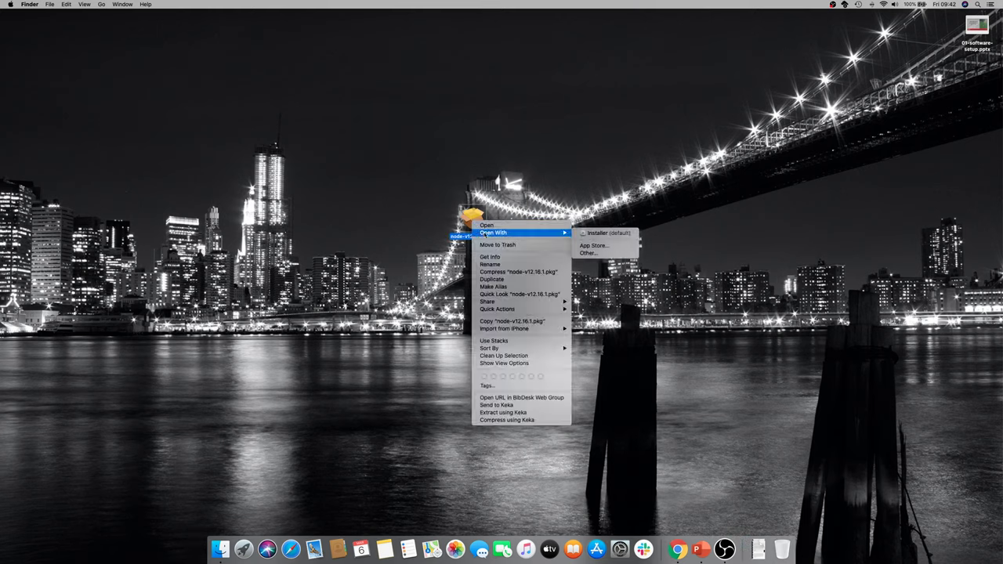
click(612, 235)
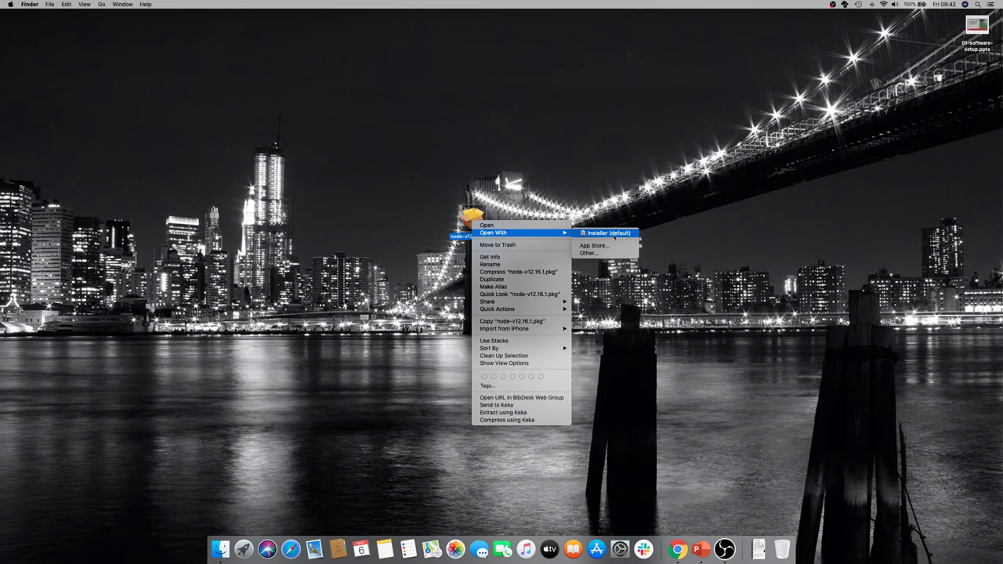
click(612, 234)
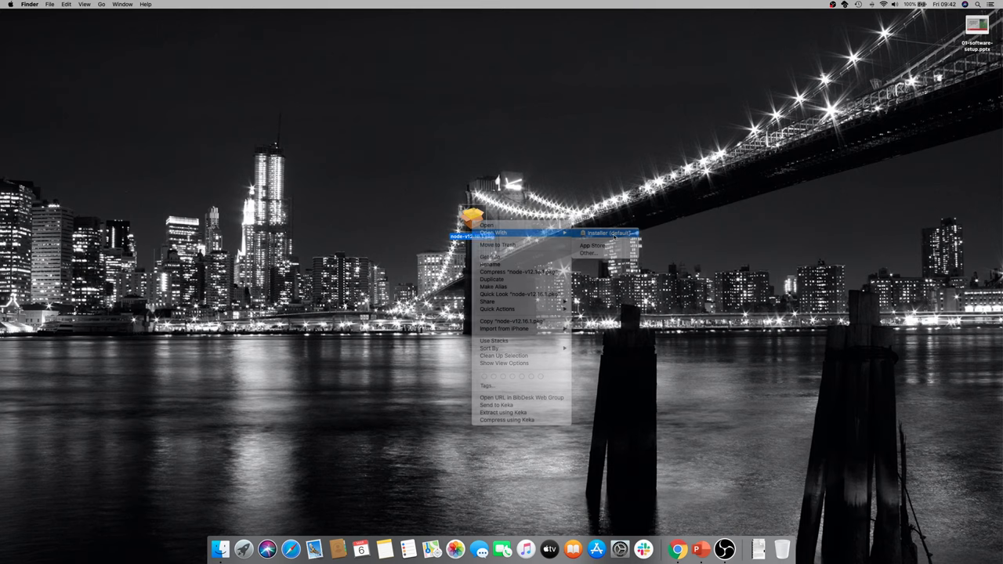
drag(480, 130, 464, 142)
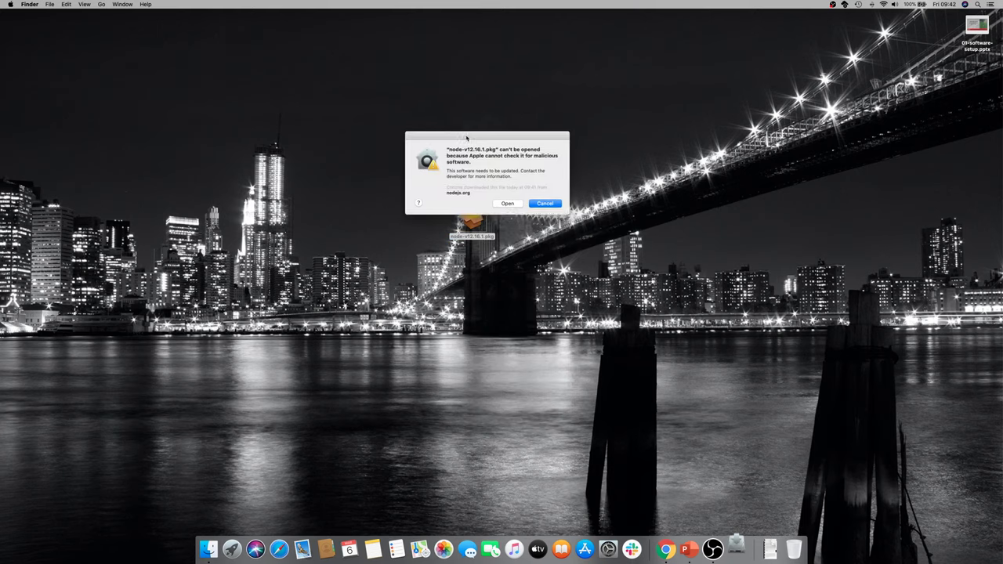
click(510, 205)
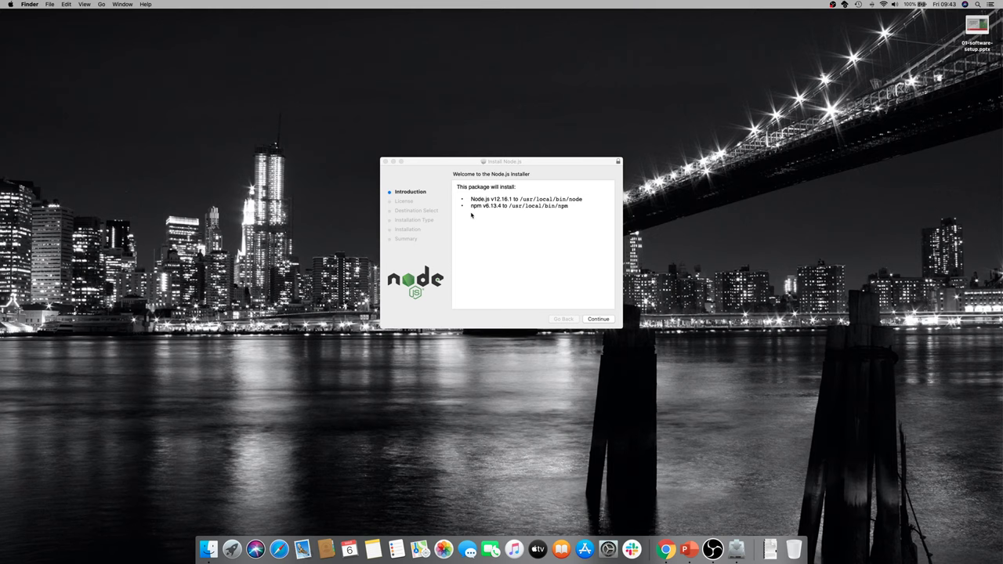
Advance the Node.js installer, agree to the software license, and display the customizable package list.
click(511, 163)
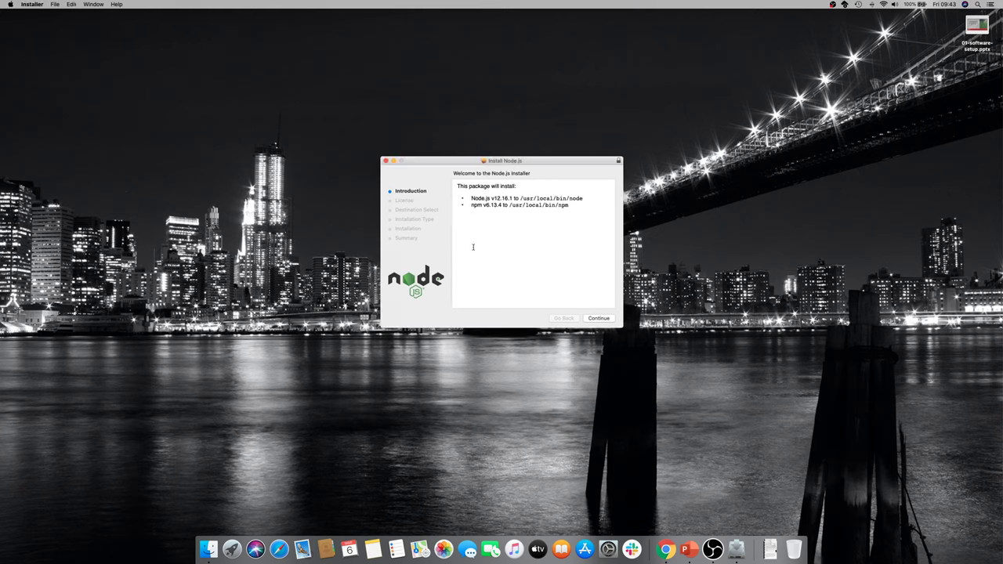
click(598, 318)
click(602, 318)
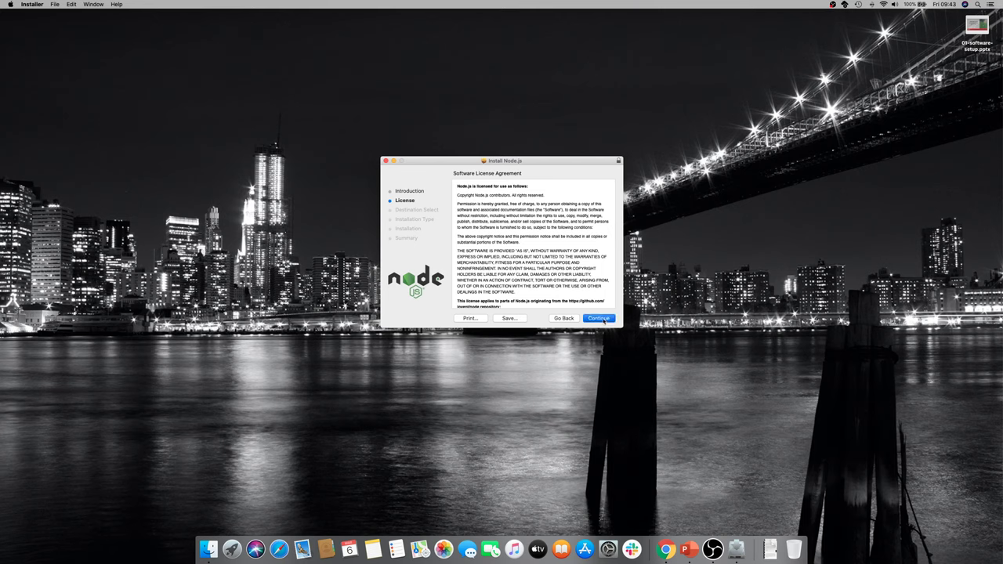
click(579, 224)
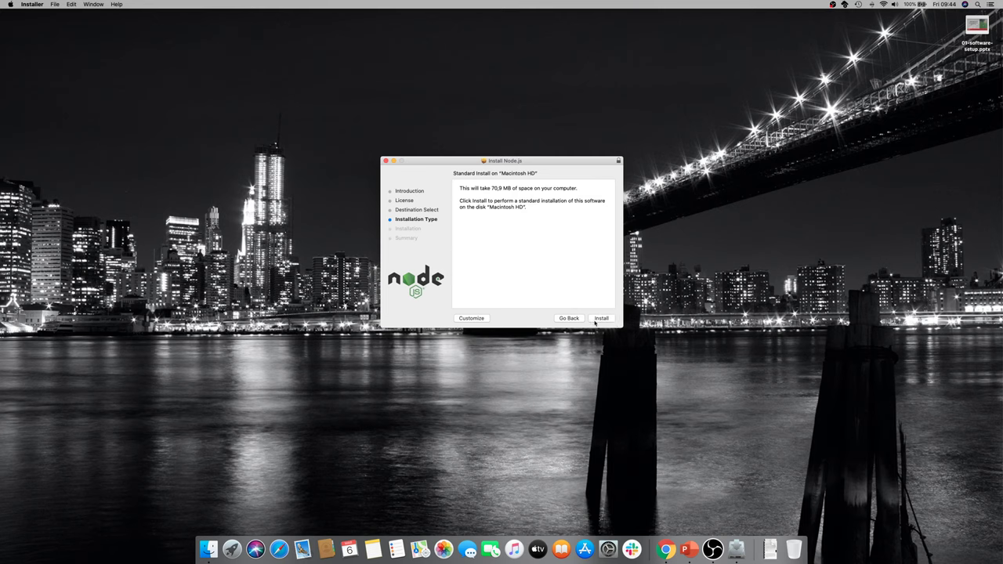
click(471, 318)
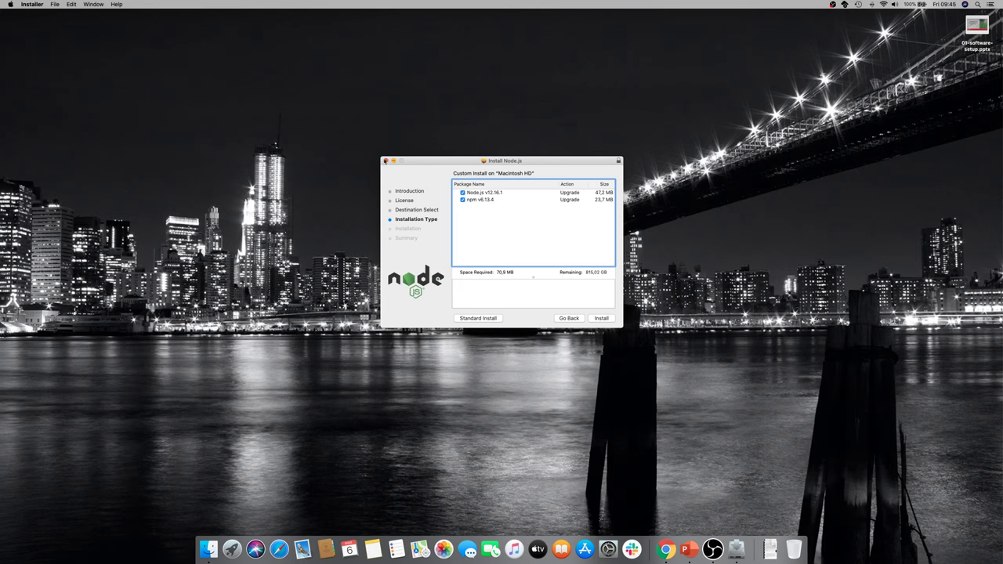
Close the Node.js installer and move node-v12.16.1.pkg to the Trash.
click(385, 161)
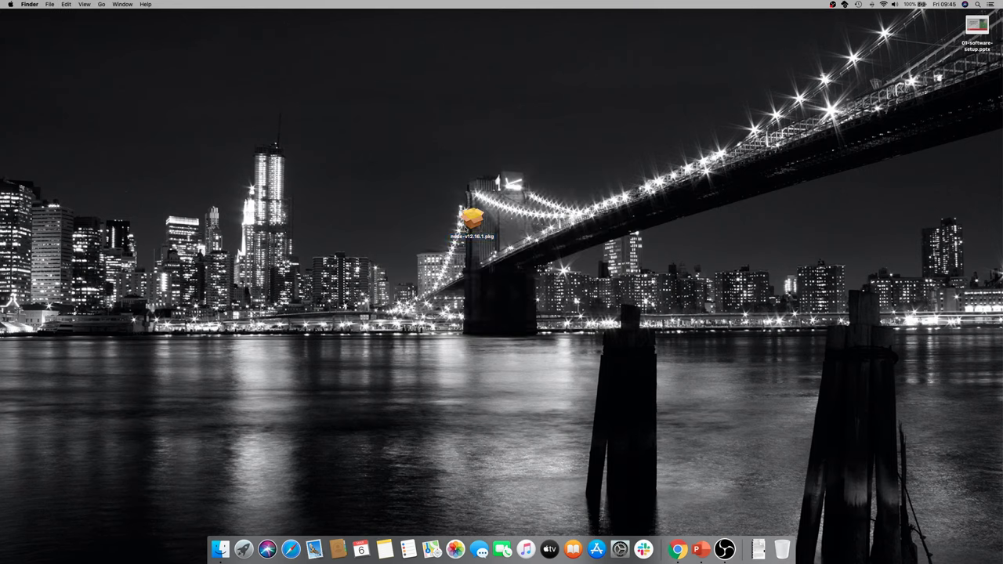
drag(470, 223, 781, 549)
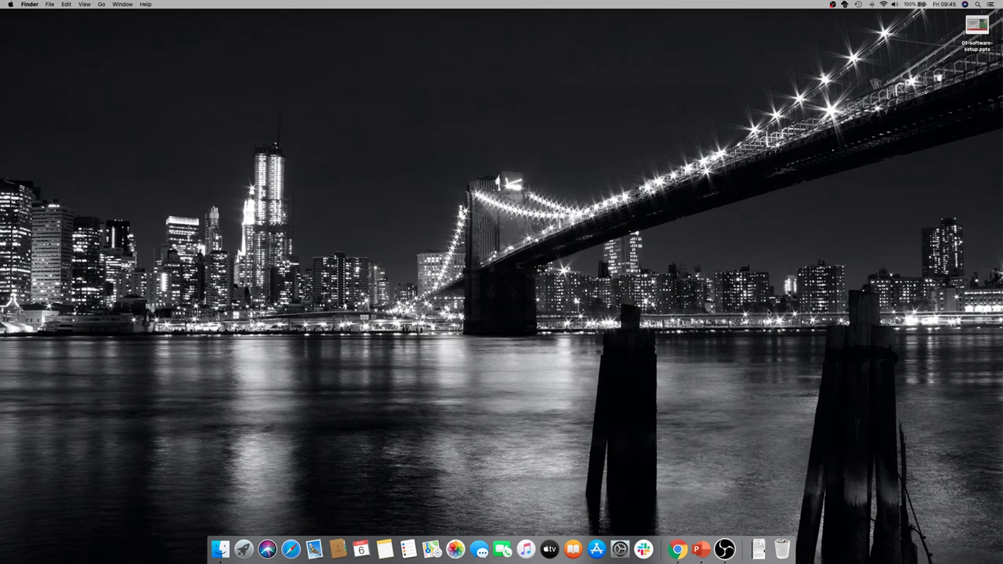
Find and launch Terminal through a Spotlight search, and shift its window slightly upward.
click(976, 4)
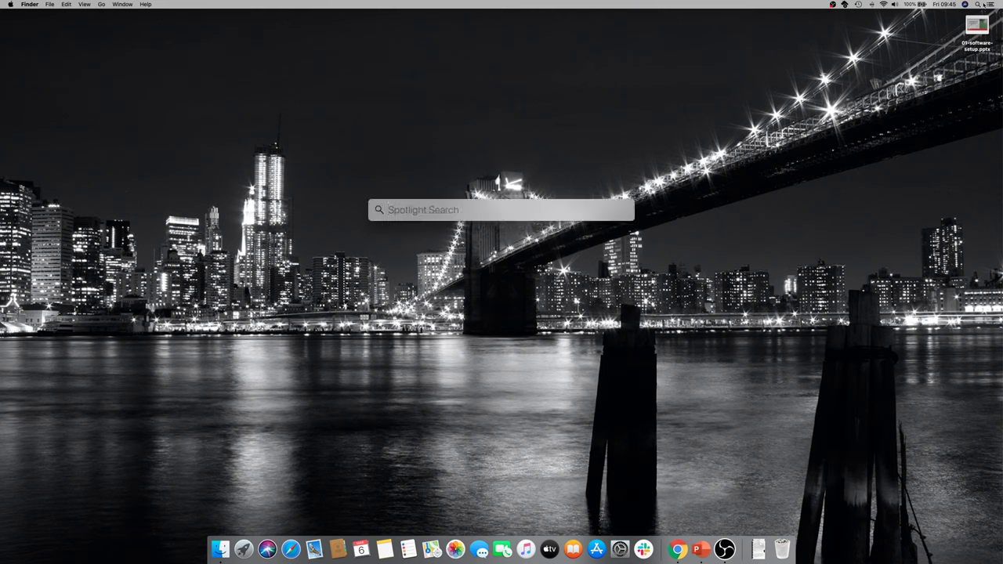
text(terminal)
key(Return)
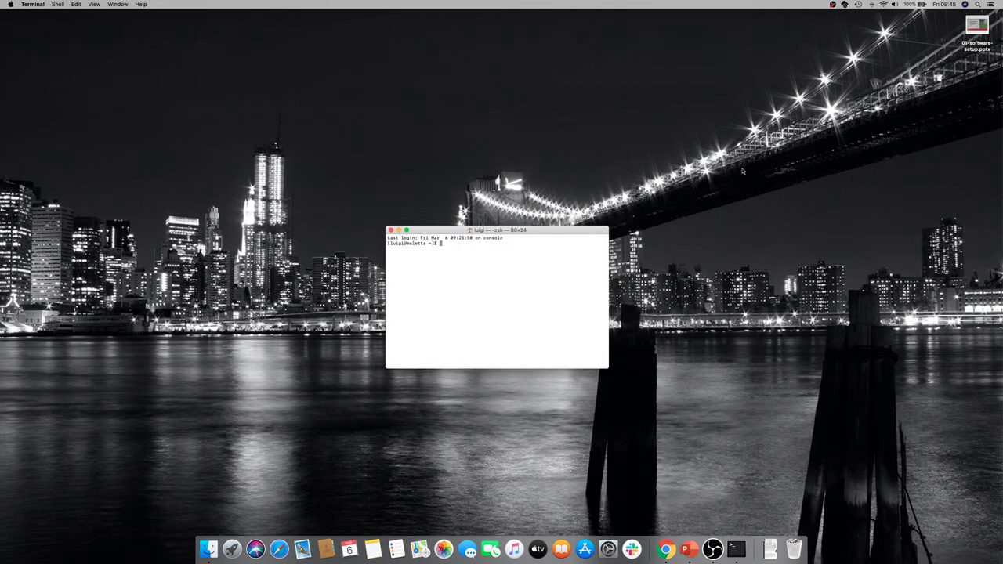
drag(563, 229, 560, 220)
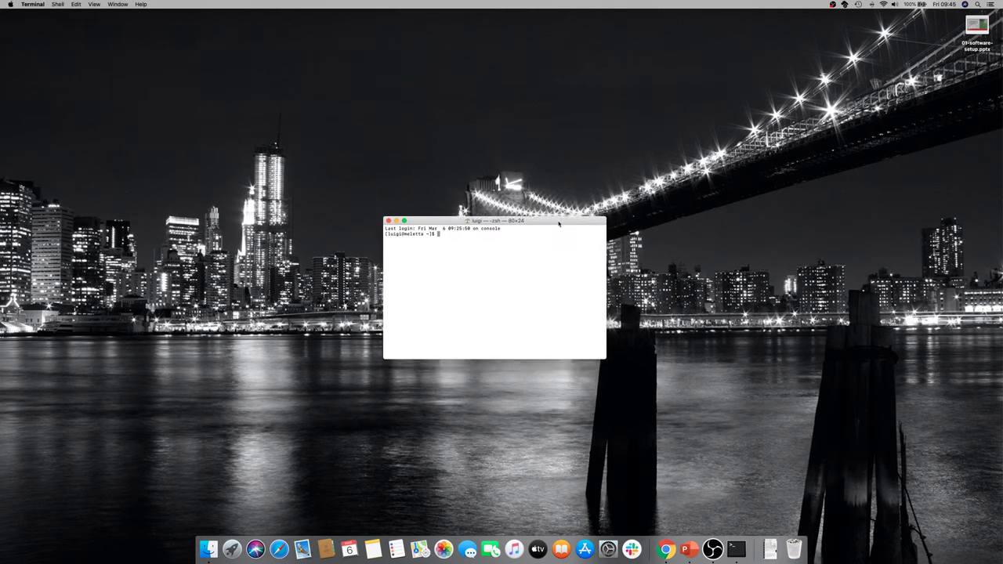
Open a new Terminal window with the Lectures profile, exit and close the original window, and centre the new one.
click(59, 5)
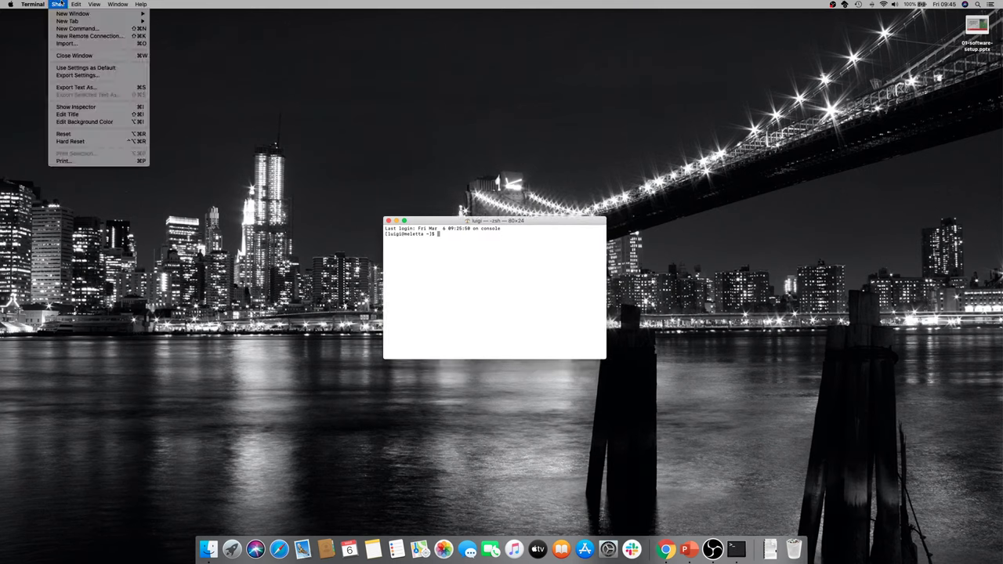
mouse_move(68, 15)
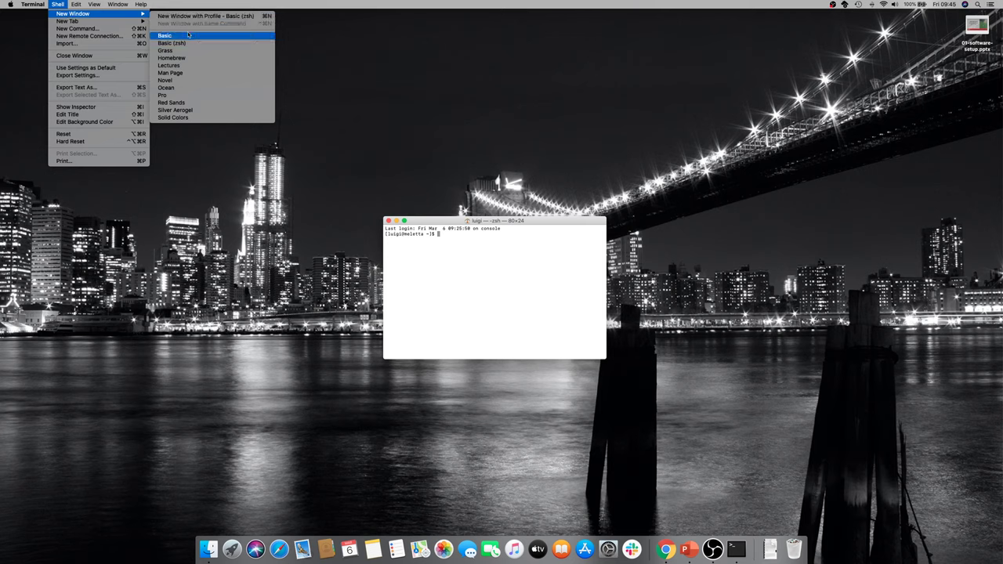
click(187, 65)
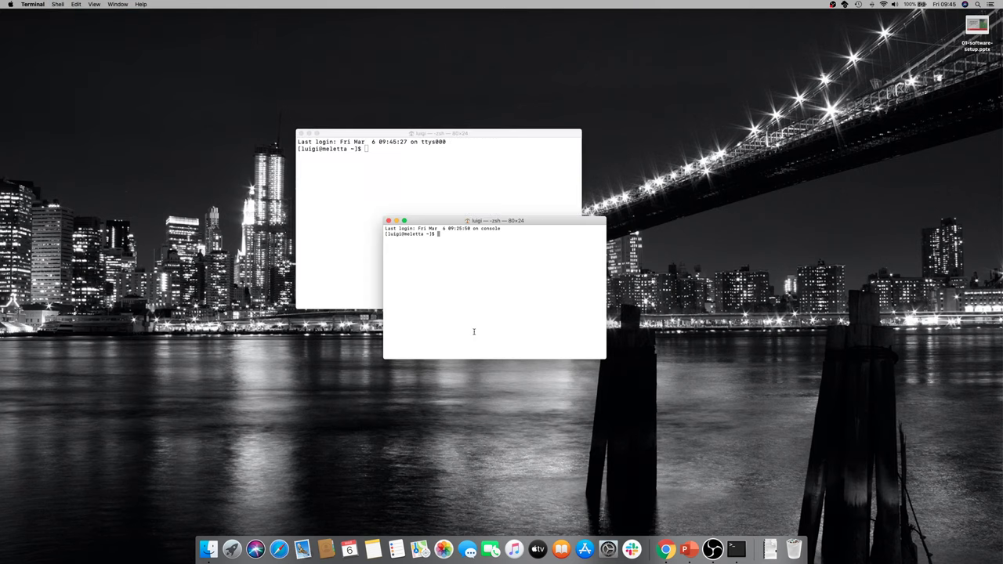
text(exit)
key(Return)
key(super+w)
drag(481, 137, 563, 168)
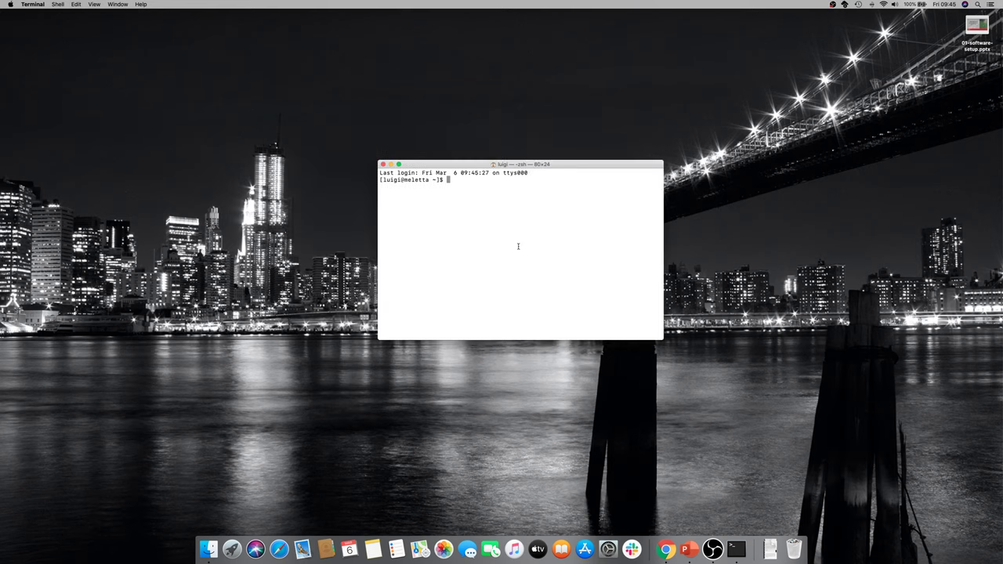
Check the installed Node.js and npm versions by running node -v and npm -v.
text(node -v)
key(Return)
drag(382, 187, 408, 187)
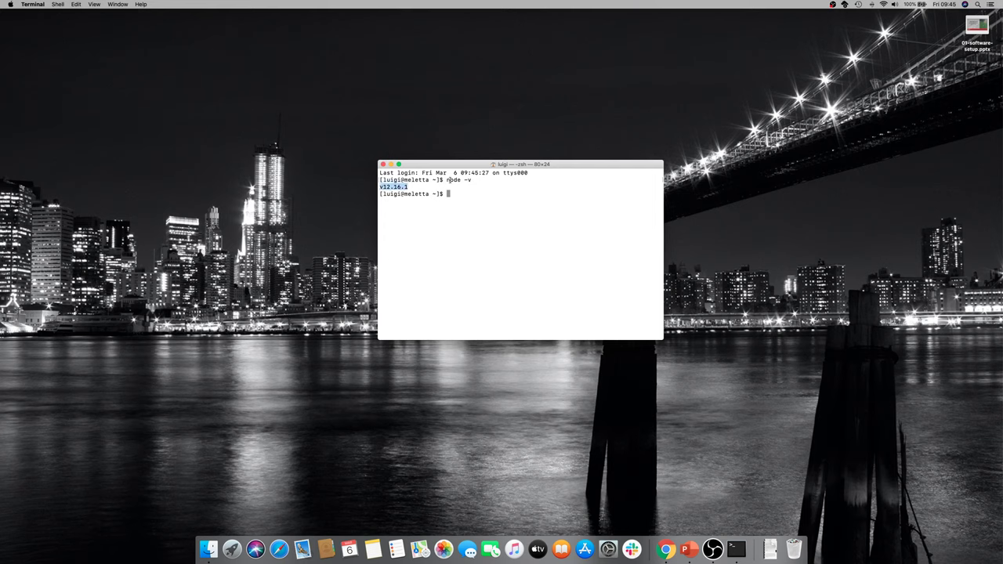
click(383, 187)
text(npm -v)
key(Return)
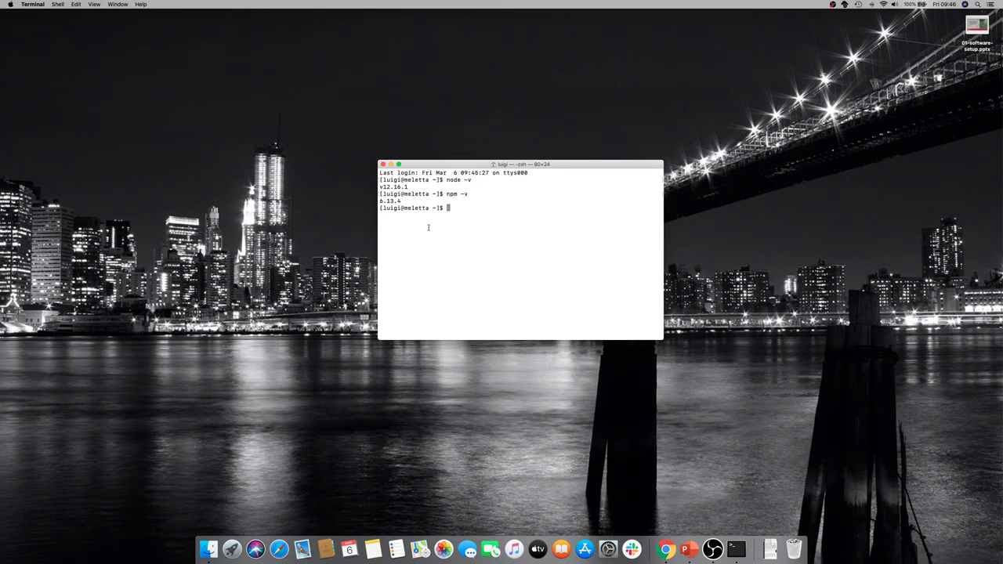
End the shell session with exit and quit Terminal.
text(exit)
key(Return)
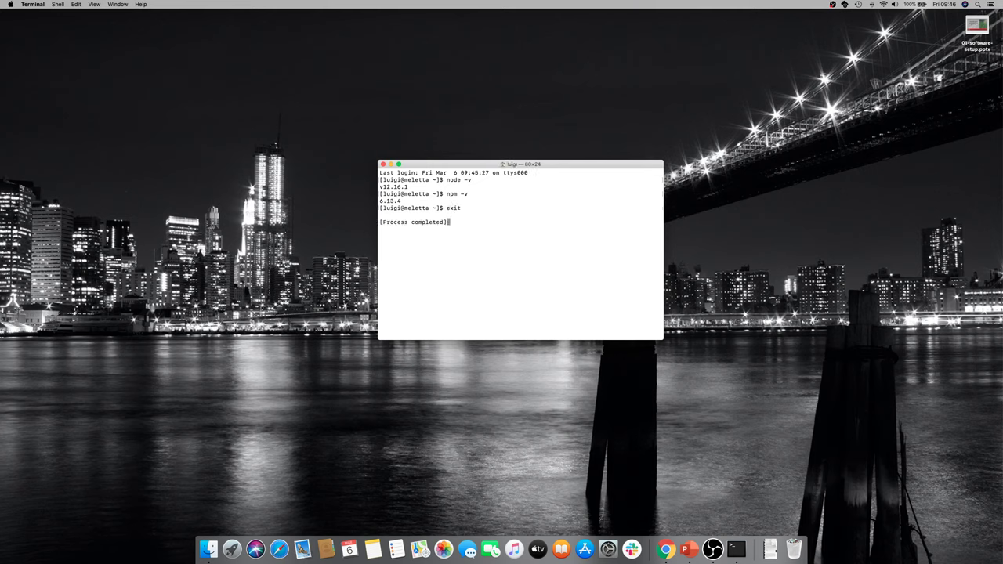
key(super+q)
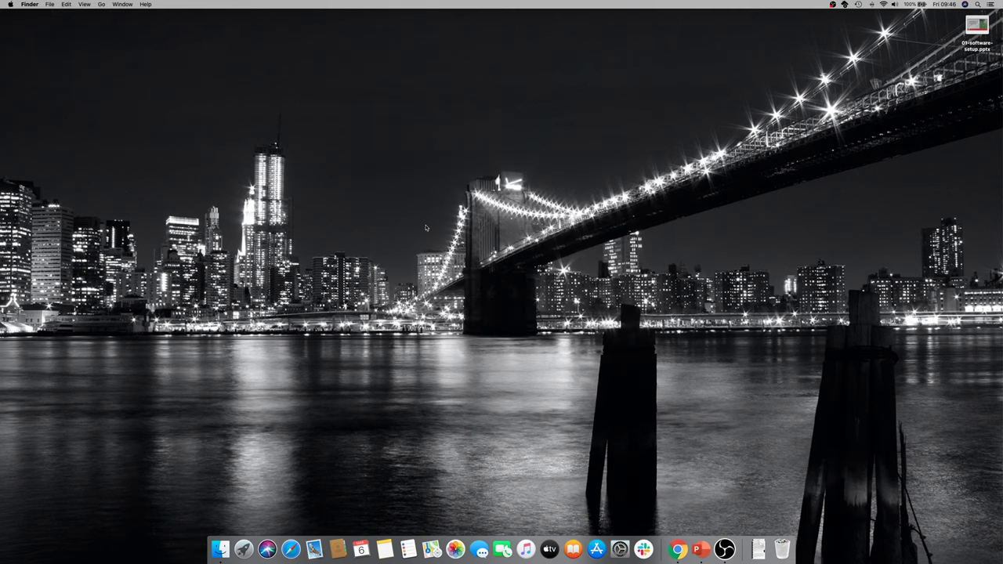
Switch to Chrome and empty the Trash, confirming the deletion.
click(678, 548)
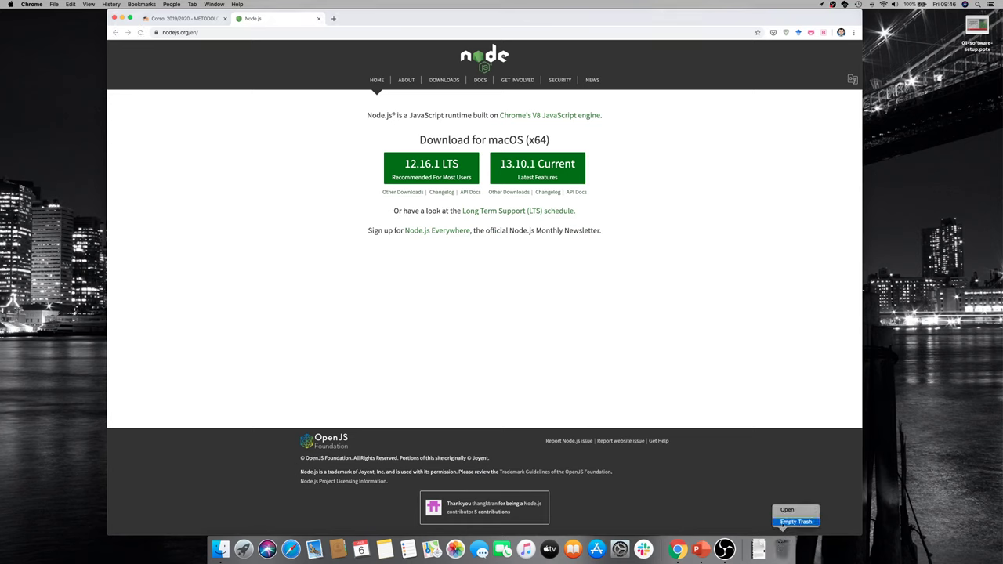
click(558, 341)
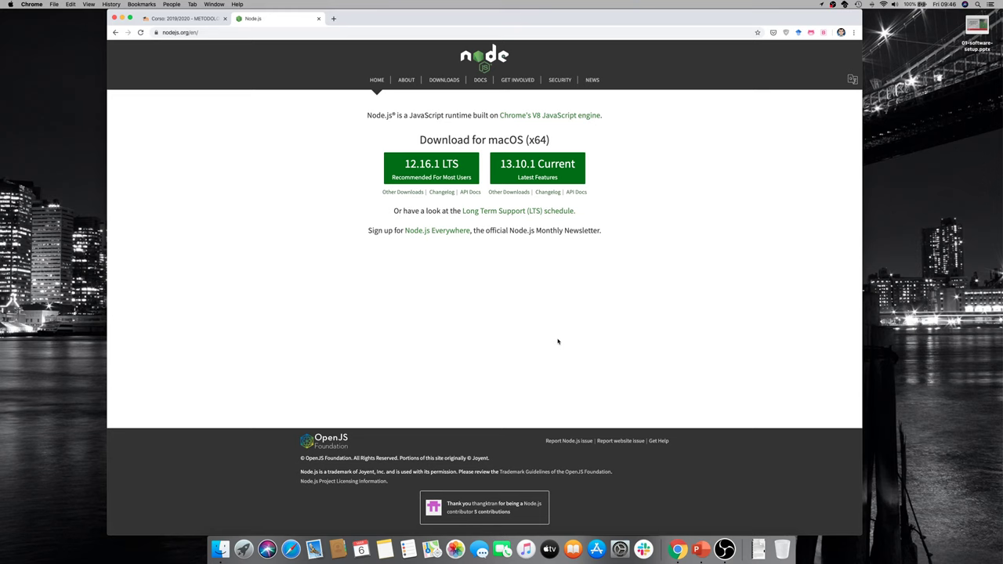
Open docs.microsoft.com in a new browser tab and look through its Docs Directory.
click(333, 19)
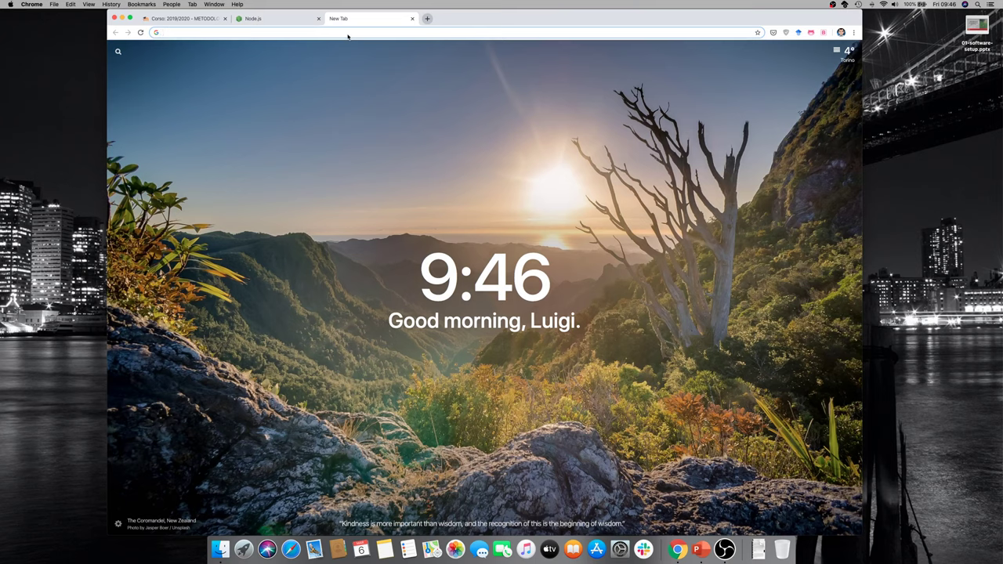
text(docs.mic)
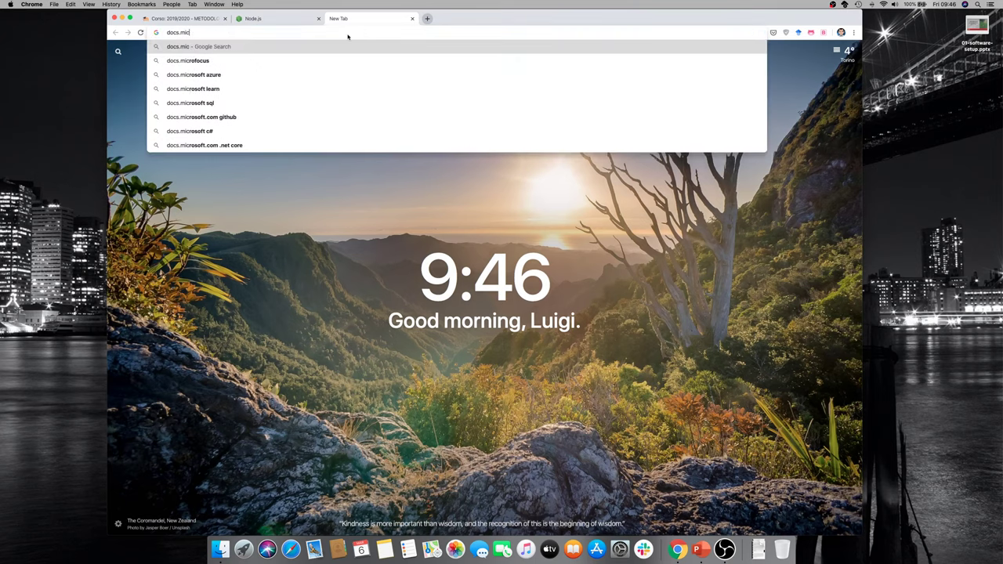
text(rosoft.com)
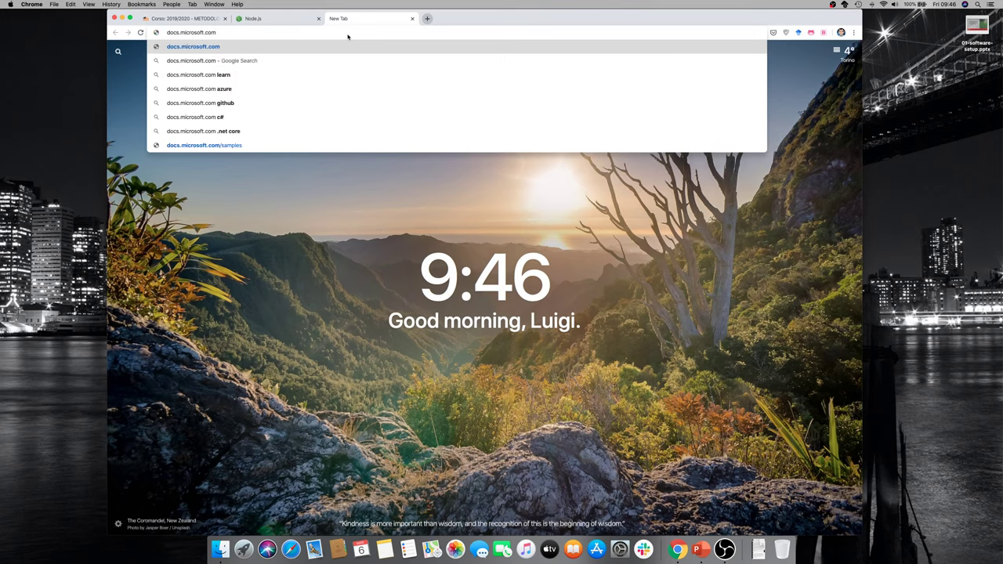
key(Return)
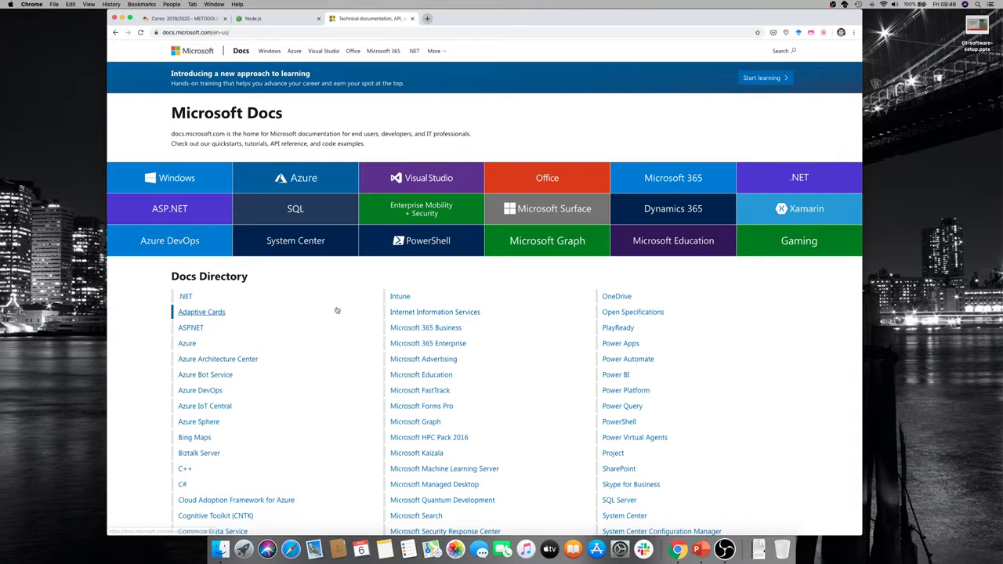
scroll(337, 311, down, 3)
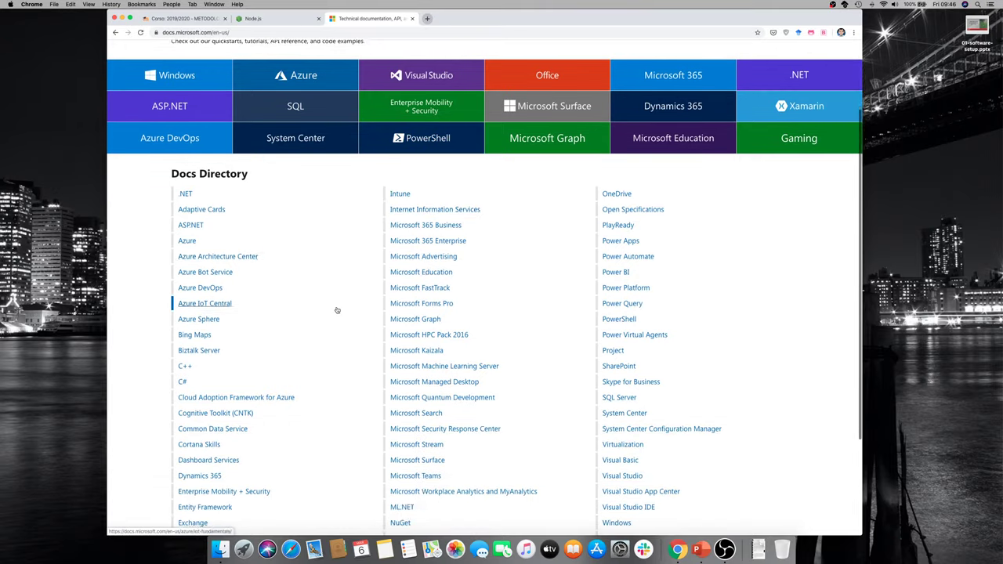
scroll(337, 310, down, 2)
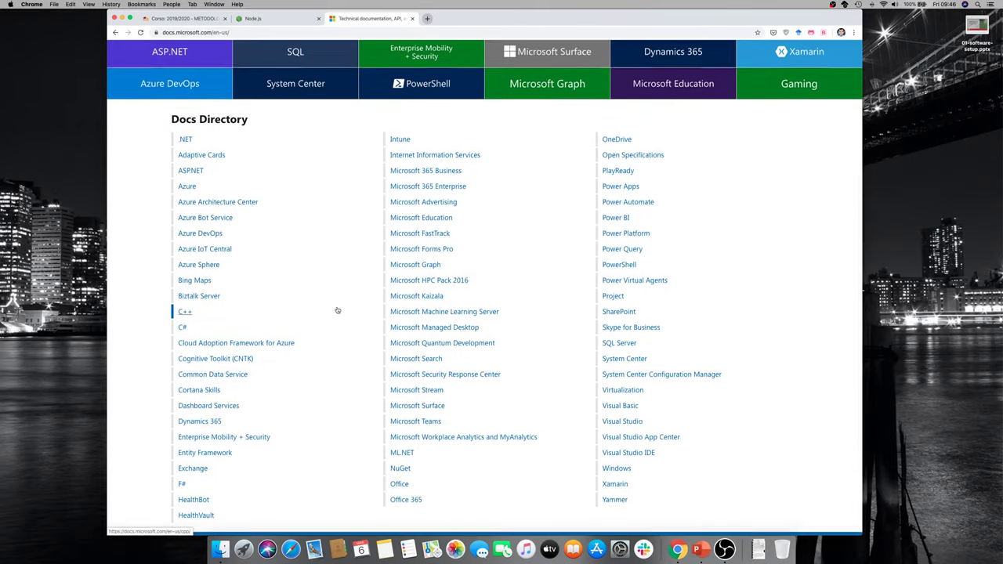
scroll(337, 310, down, 2)
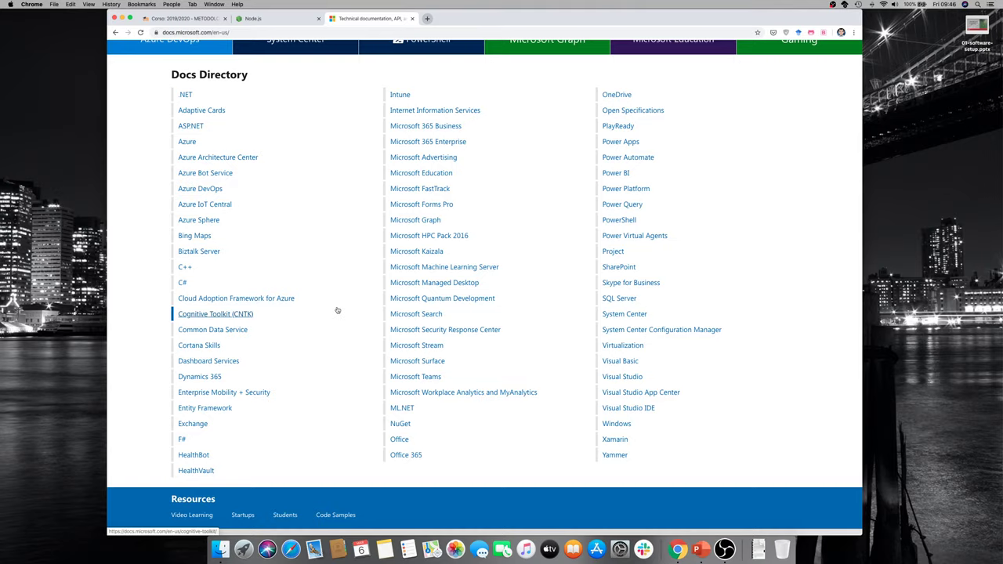
scroll(337, 310, up, 4)
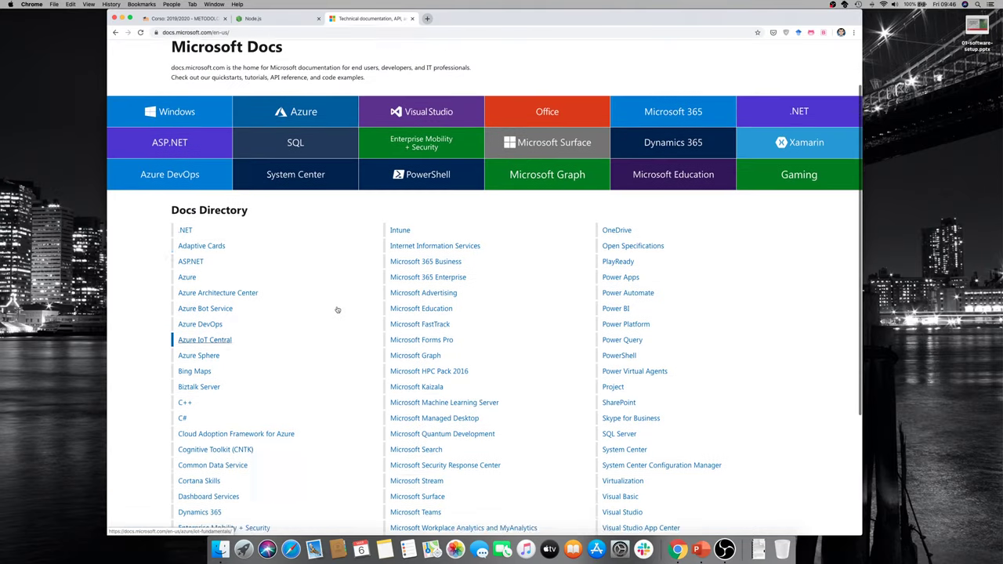
scroll(337, 311, up, 2)
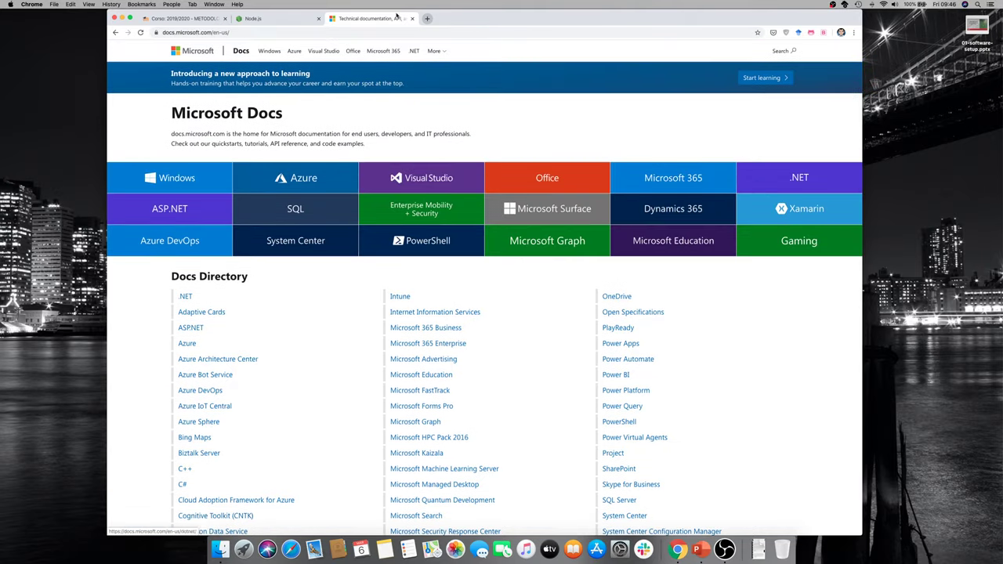
Search the web for "microsoft nodejs windows" and open the Microsoft Docs guide on setting up NodeJS on native Windows.
click(354, 33)
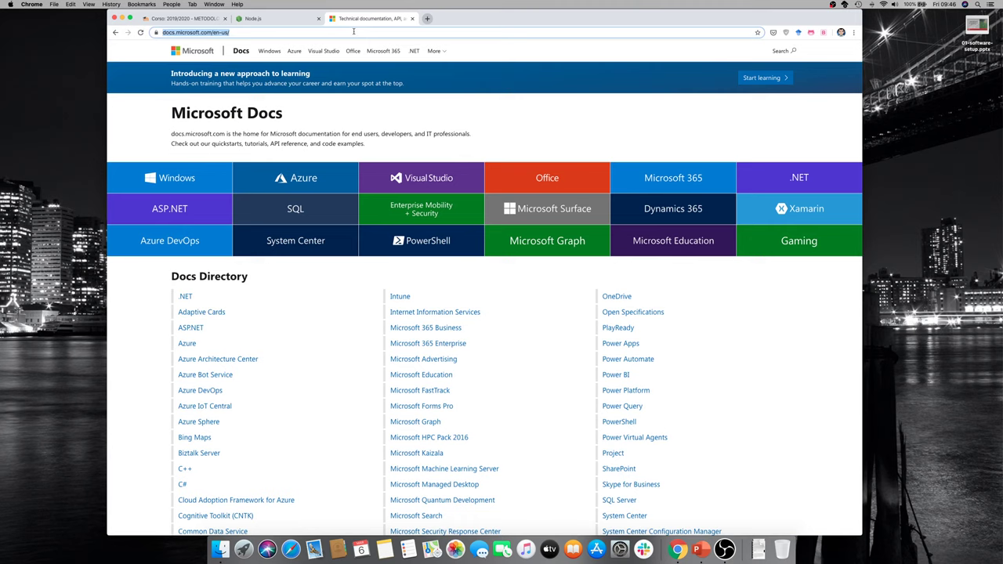
text(mico)
key(BackSpace)
text(rosof)
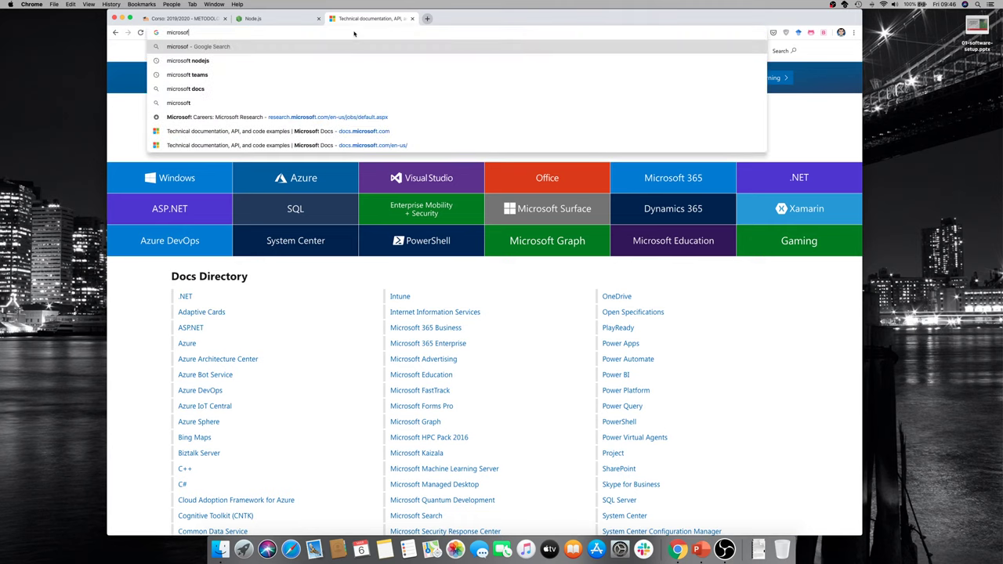
text(t nodejs win)
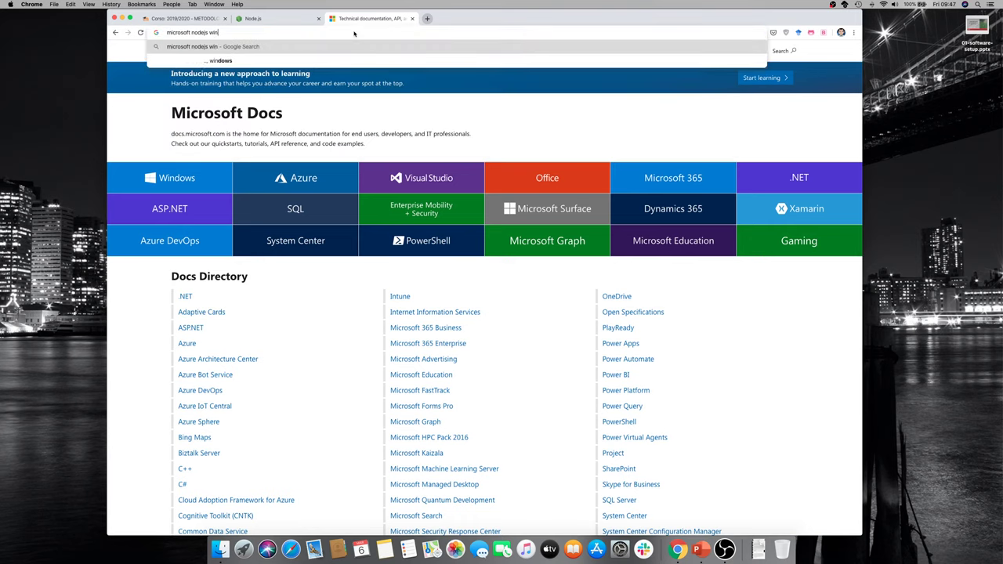
text(dows)
key(Return)
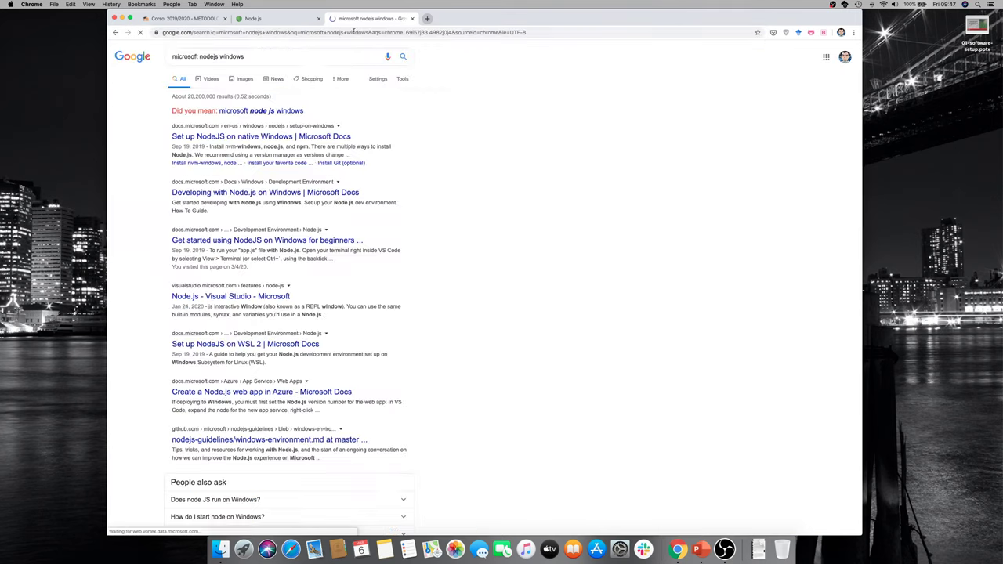
click(272, 138)
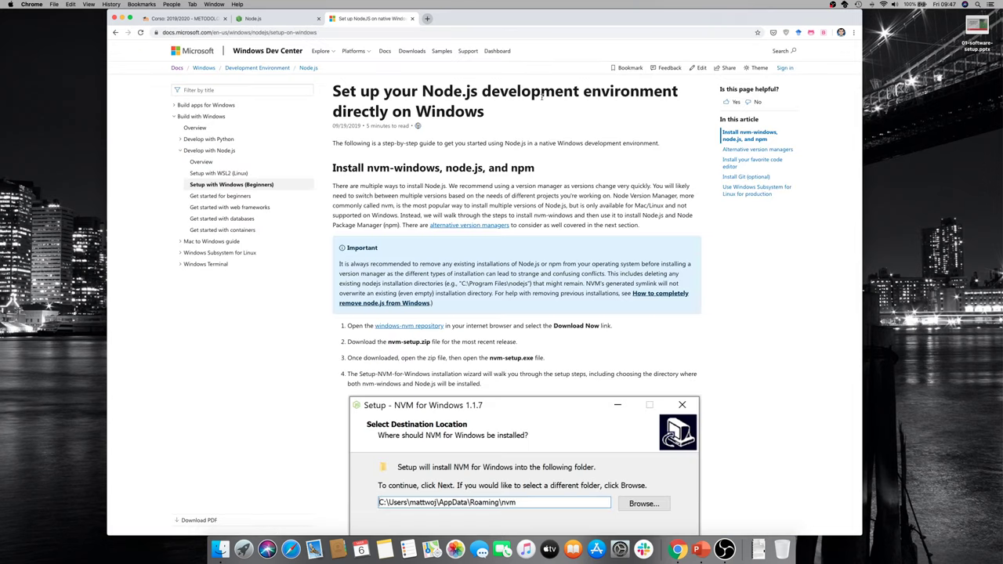
Look through the guide's nvm-windows installation, version manager and Git sections, and examine its advice on Windows Subsystem for Linux for production.
scroll(444, 274, down, 20)
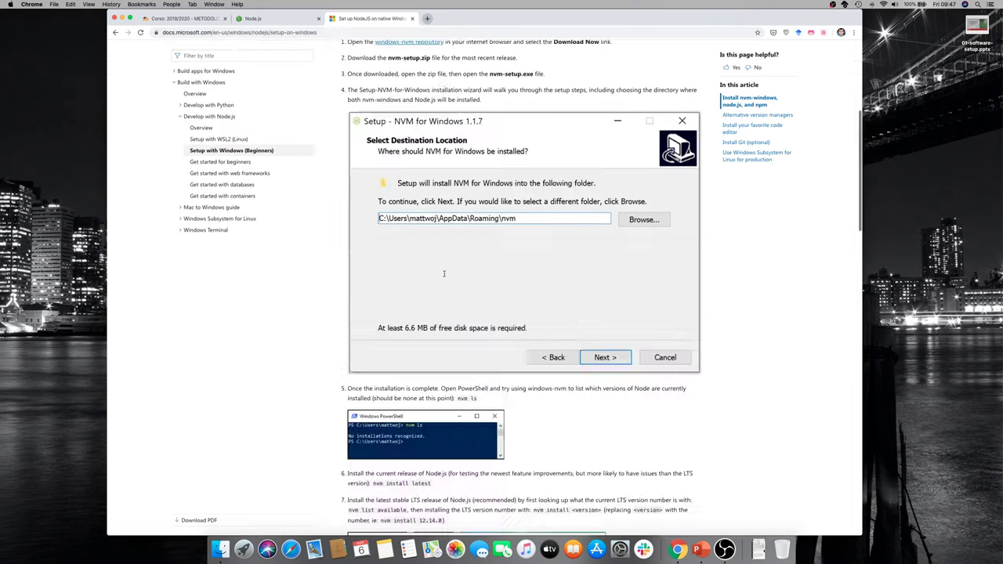
scroll(444, 274, up, 20)
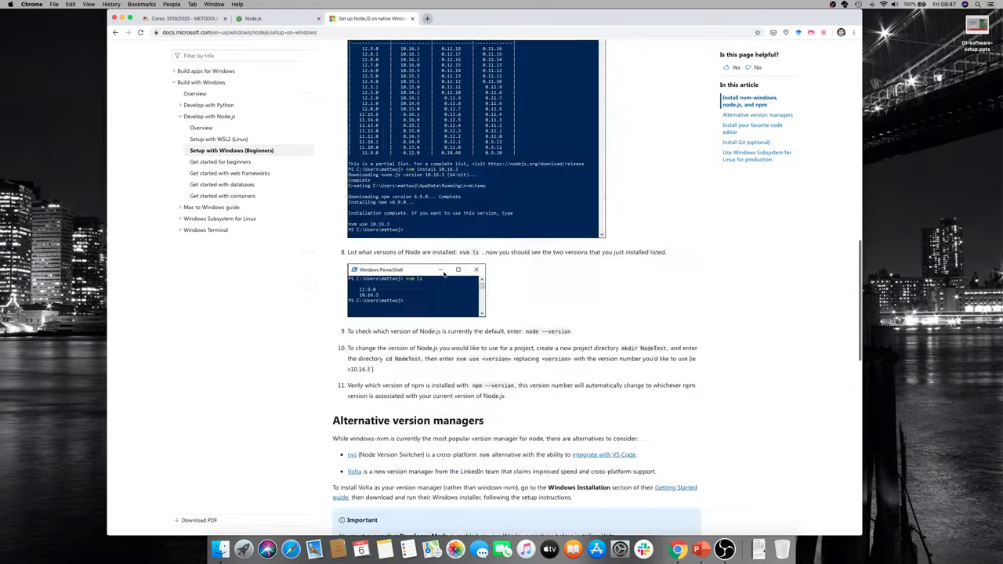
scroll(442, 272, down, 3)
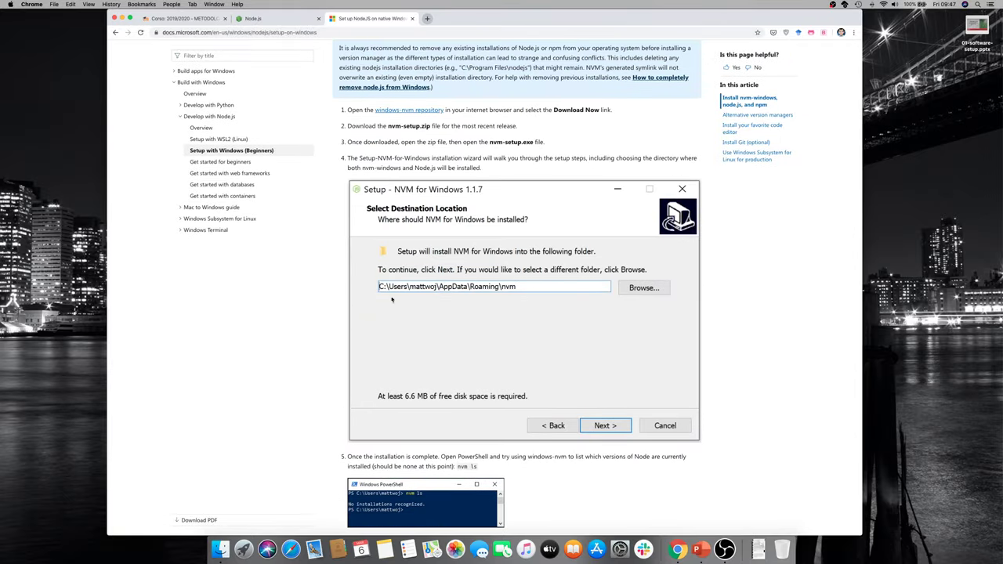
scroll(403, 303, down, 1)
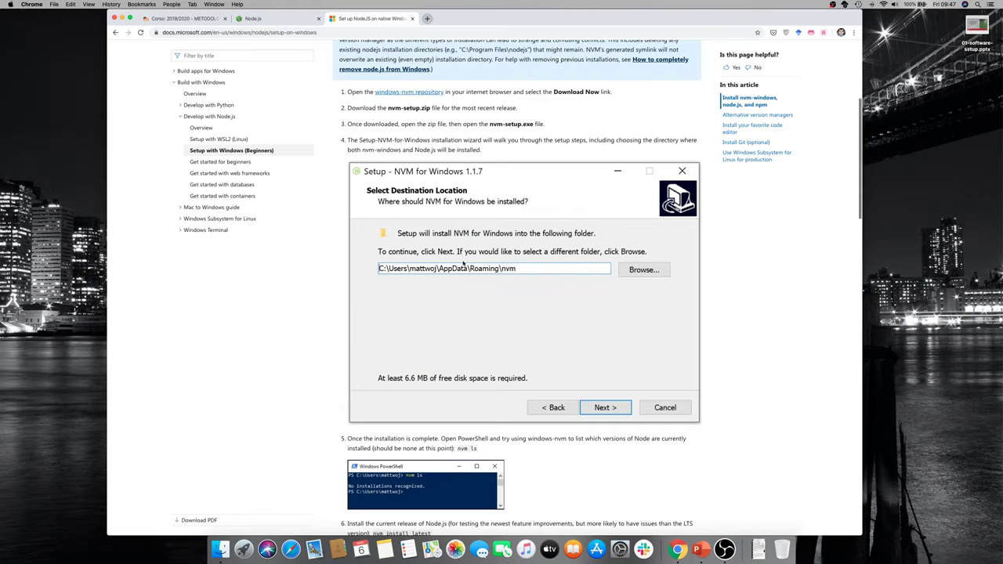
scroll(463, 245, down, 10)
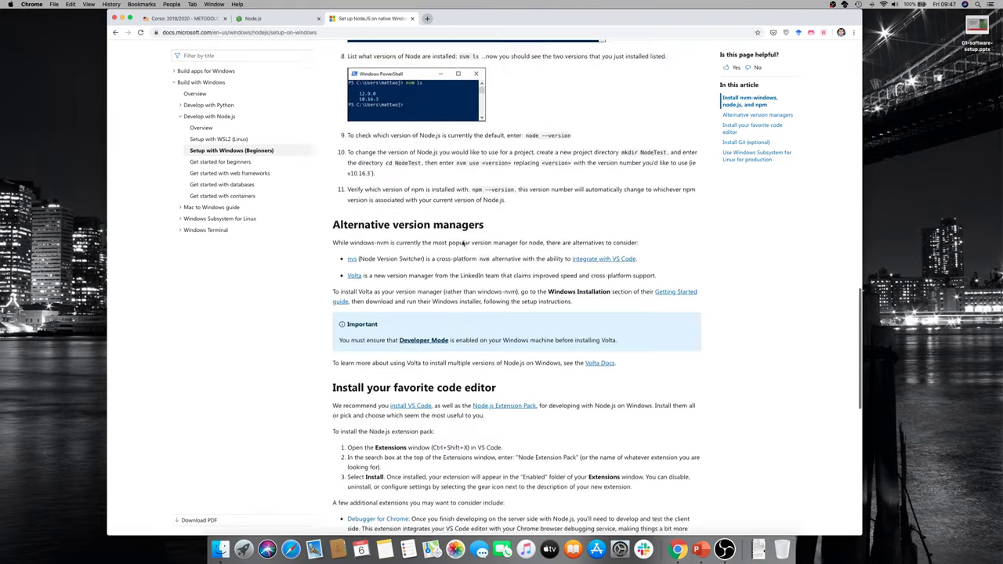
scroll(463, 245, down, 5)
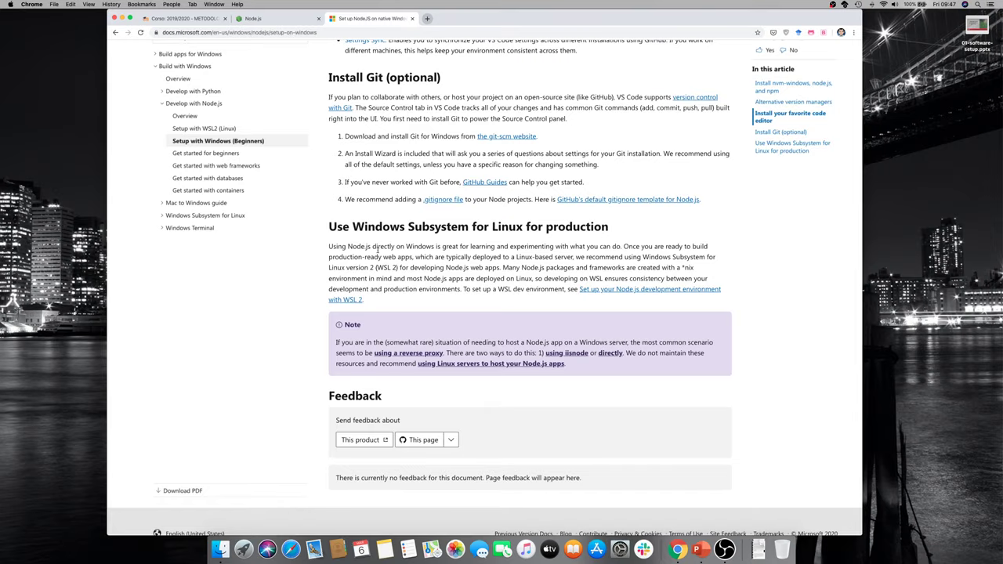
scroll(376, 238, up, 5)
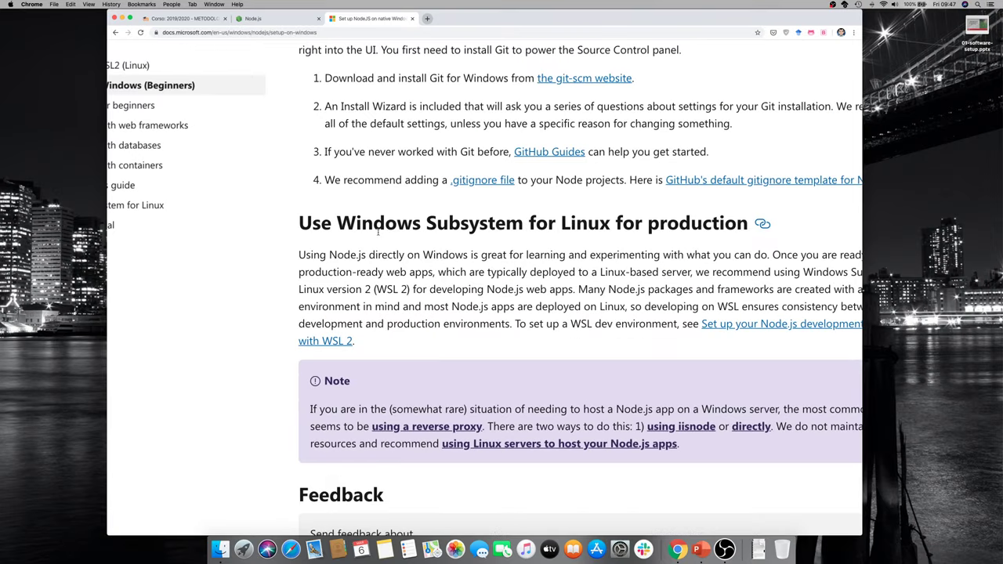
scroll(377, 231, right, 3)
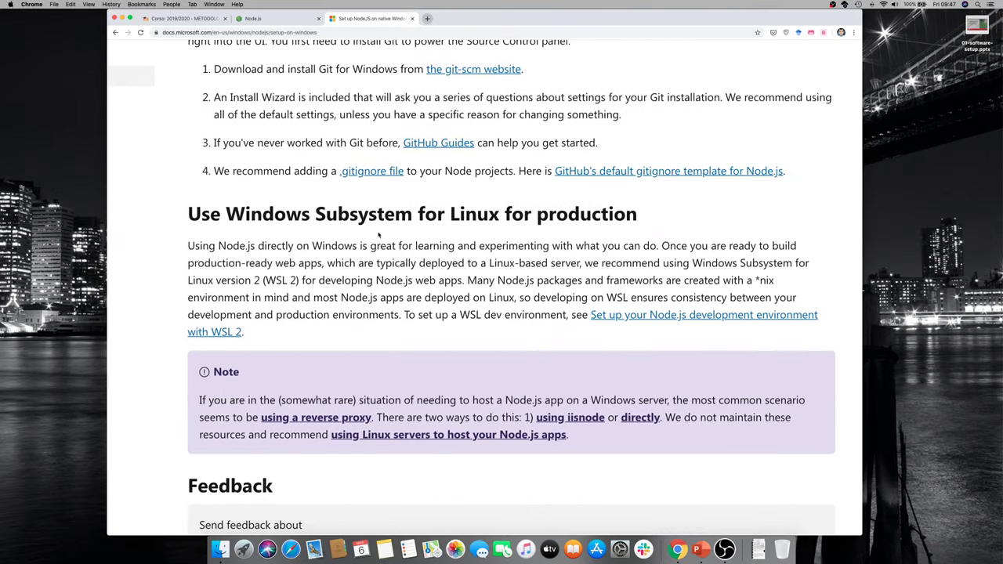